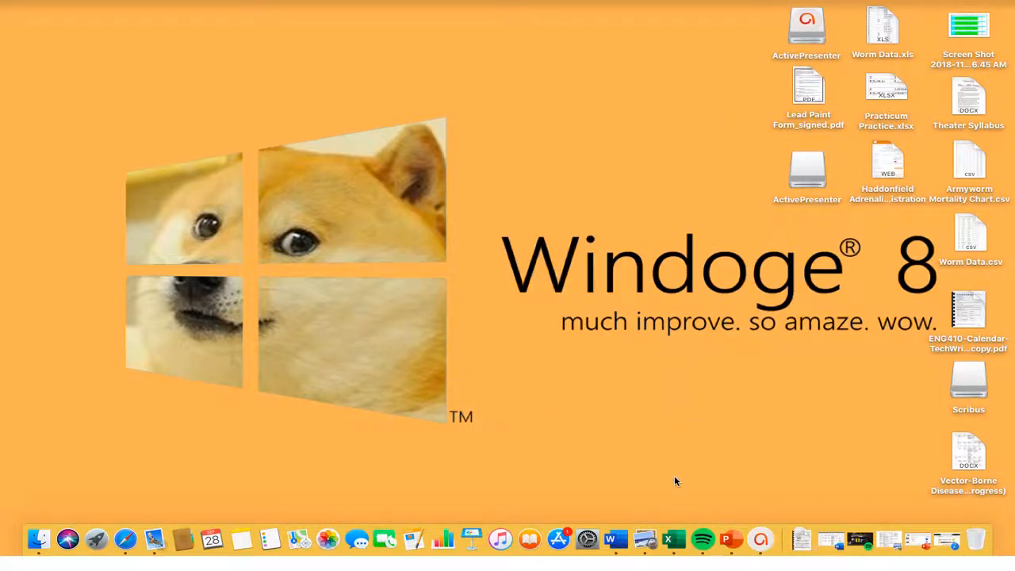
Switch to Excel and open the recent workbook "How to Make a Graph".
{"action": "left_click", "coordinate": [673, 540]}
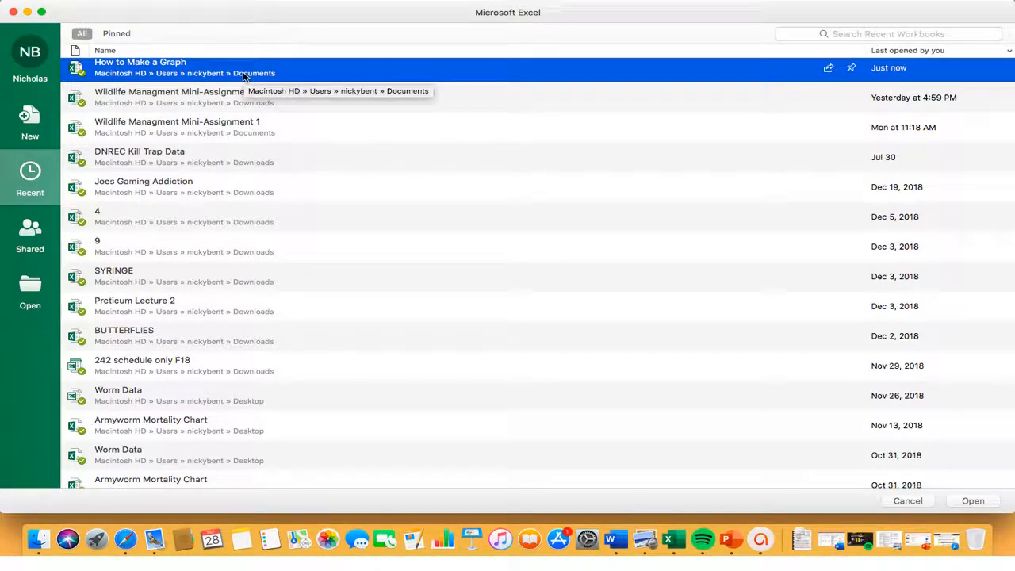
{"action": "double_click", "coordinate": [199, 68]}
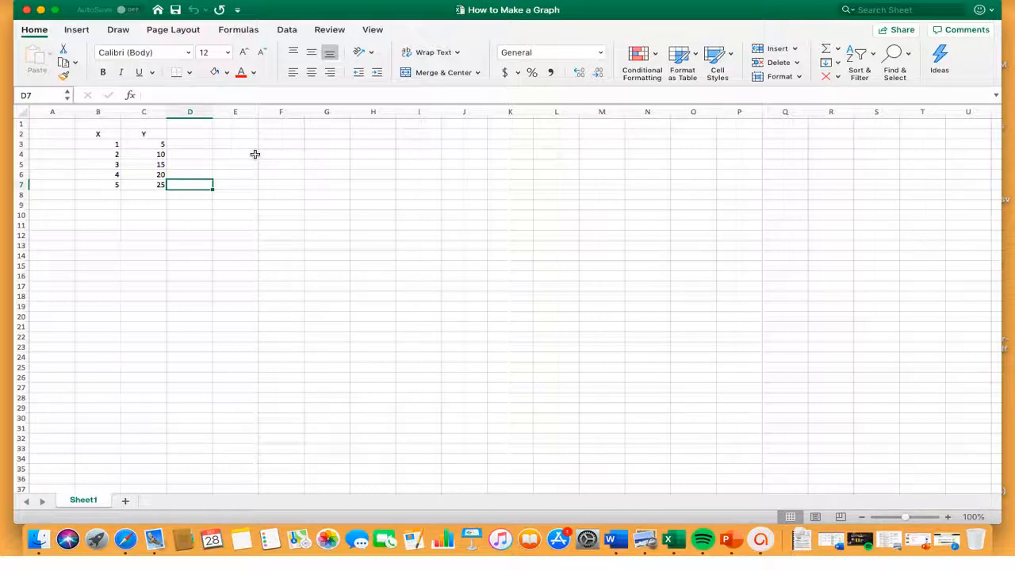
Insert a markers-only scatter chart from the X and Y values in B3:C7.
{"action": "left_click", "coordinate": [109, 145]}
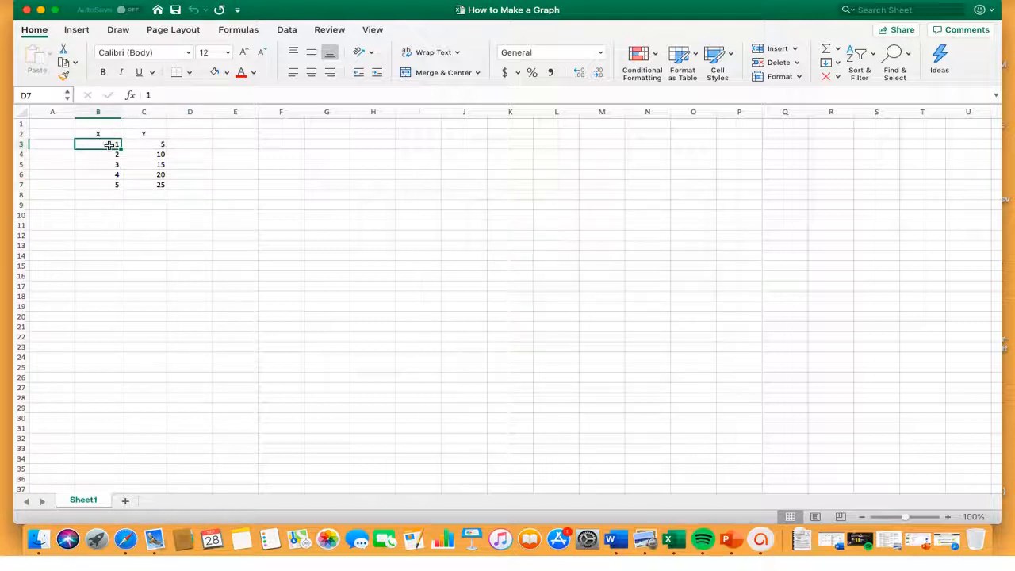
{"action": "left_click_drag", "start_coordinate": [112, 145], "coordinate": [145, 182]}
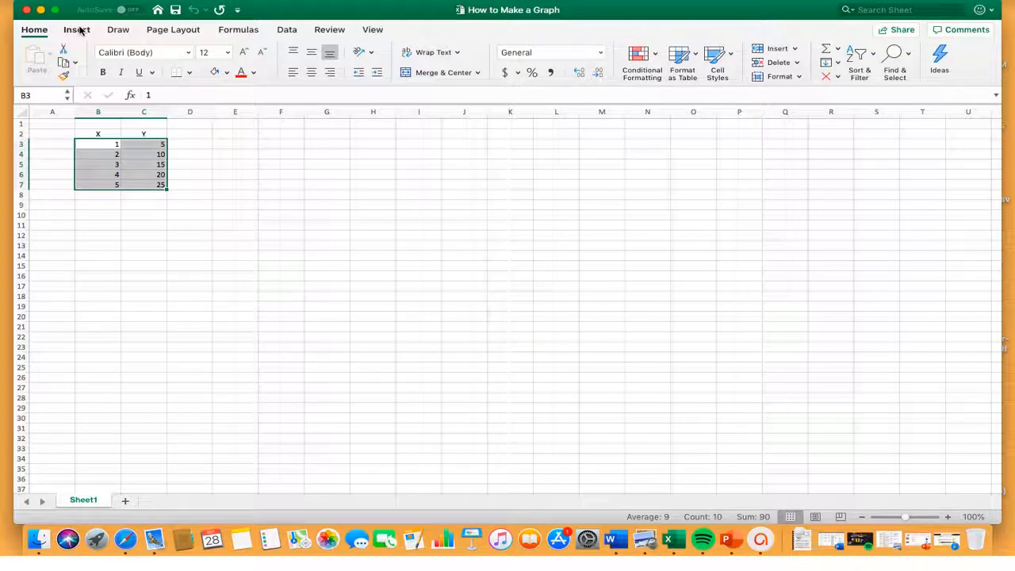
{"action": "left_click", "coordinate": [77, 29]}
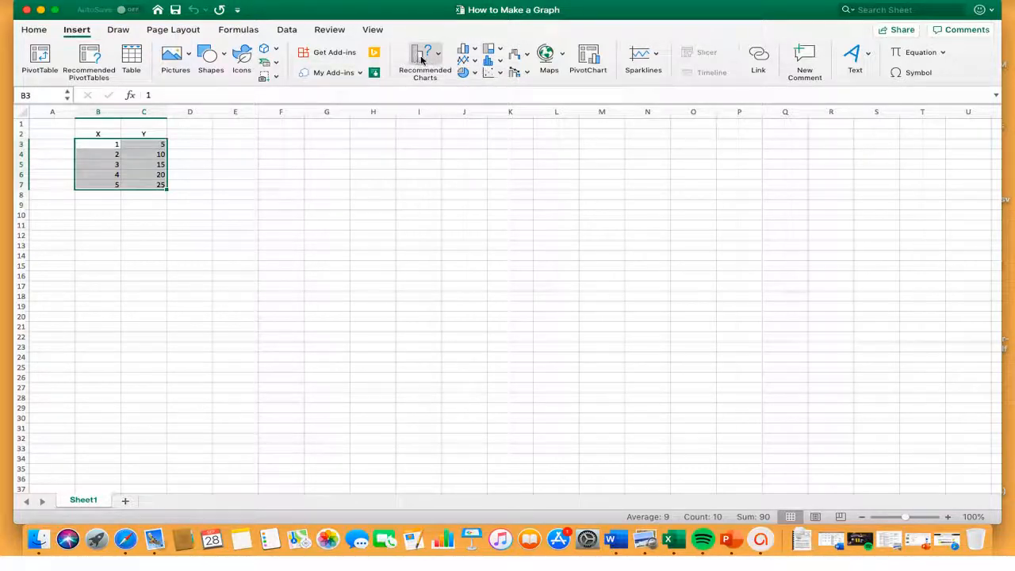
{"action": "left_click", "coordinate": [489, 73]}
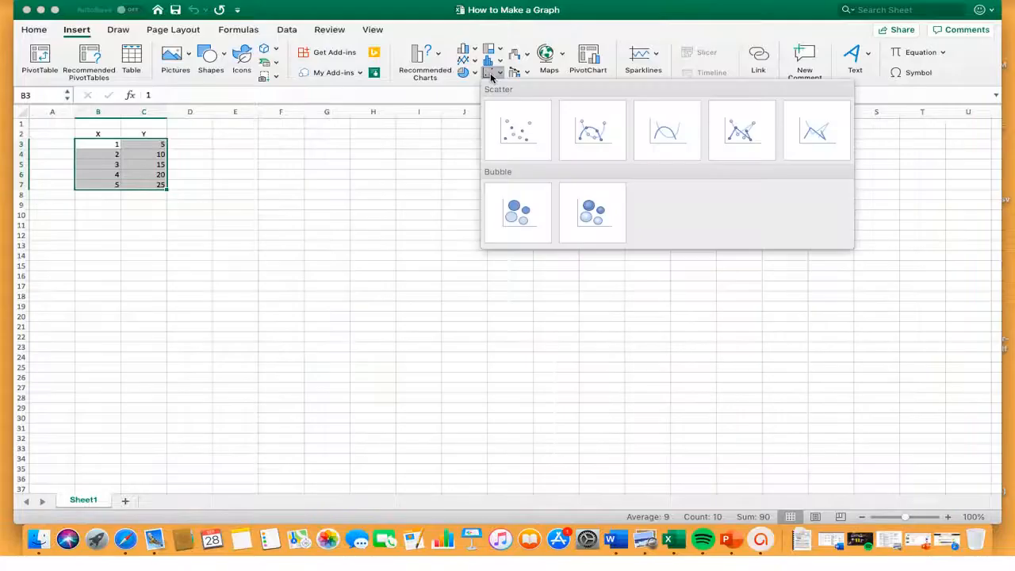
{"action": "left_click", "coordinate": [524, 146]}
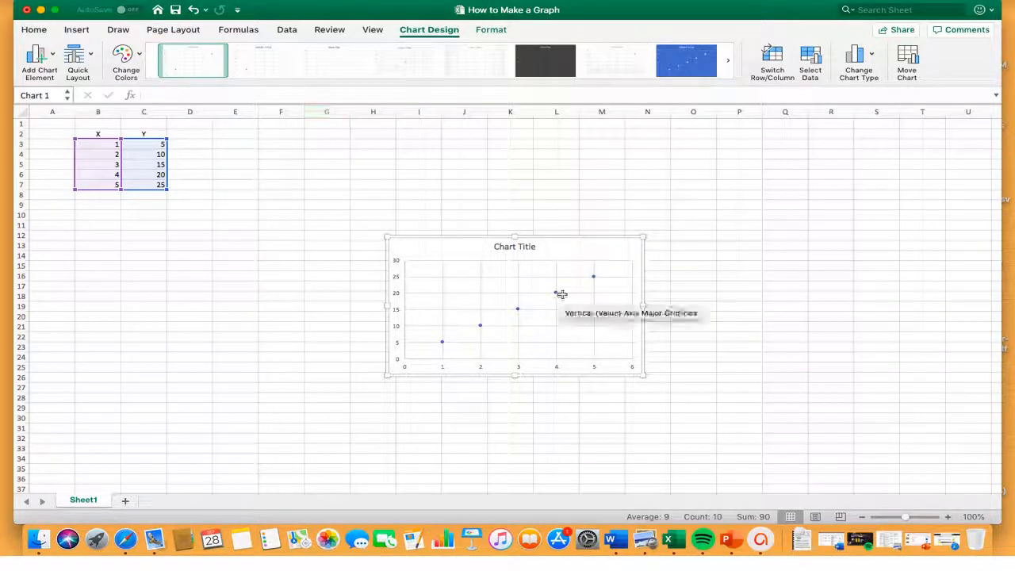
Try a solid line on the chart's data series, and set the series back to no line.
{"action": "double_click", "coordinate": [583, 248]}
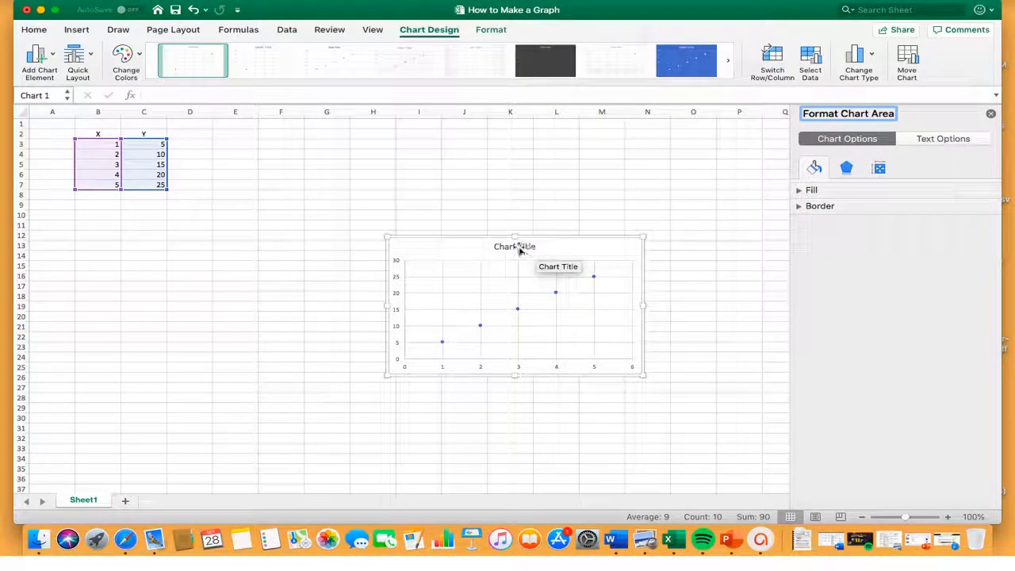
{"action": "left_click", "coordinate": [519, 248]}
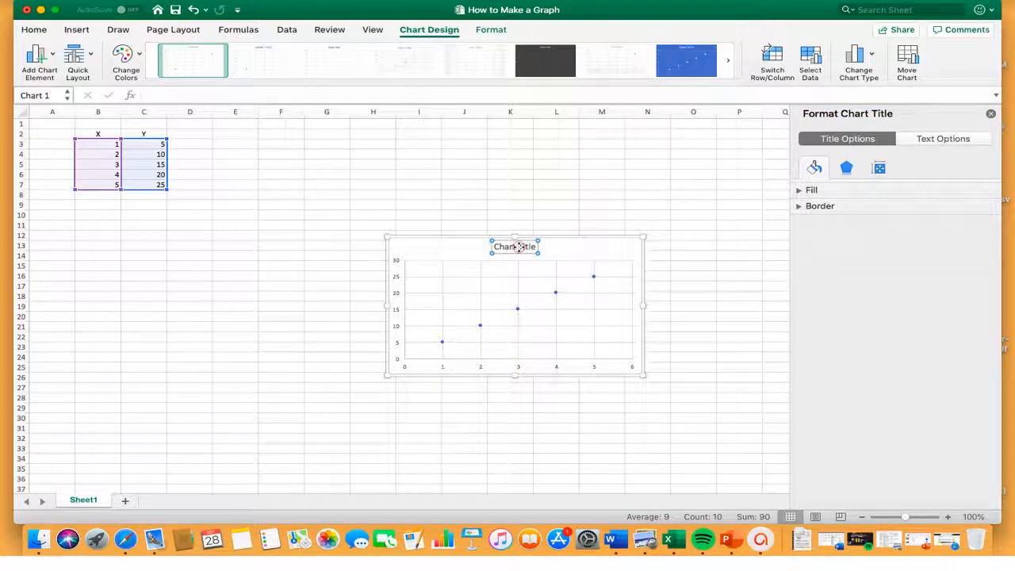
{"action": "left_click", "coordinate": [555, 293]}
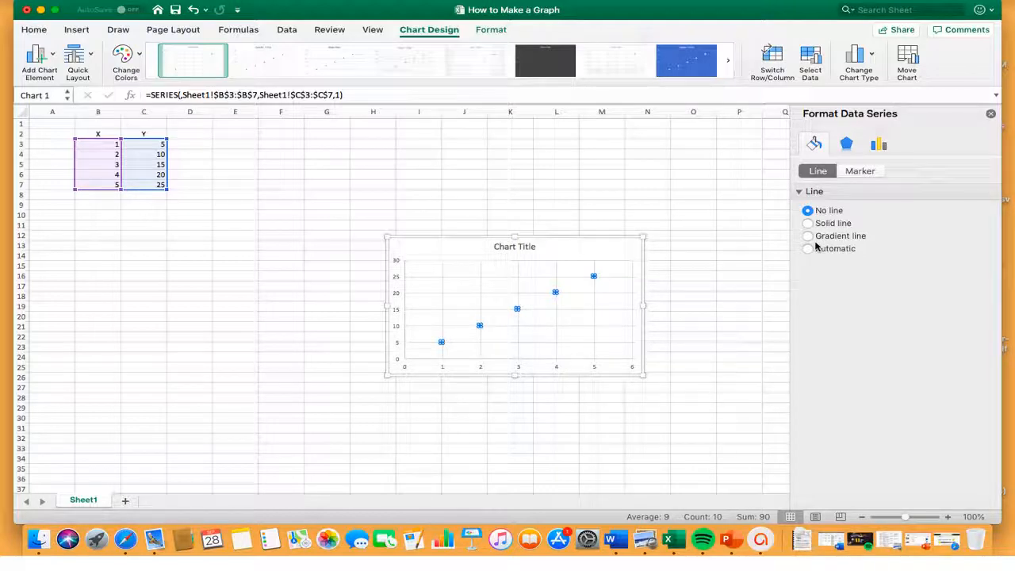
{"action": "left_click", "coordinate": [808, 224]}
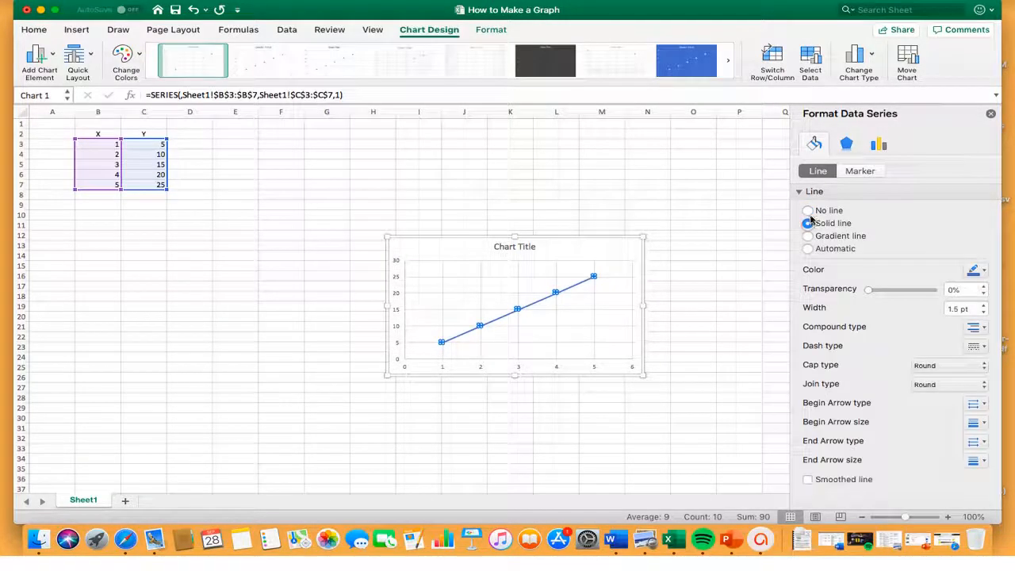
{"action": "left_click", "coordinate": [808, 211]}
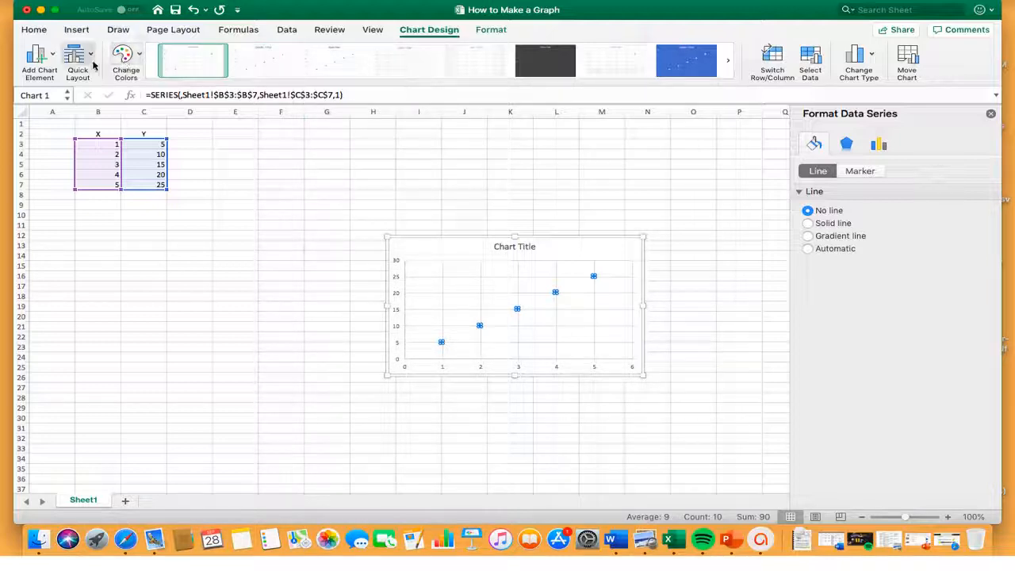
Add a primary horizontal axis title to the chart and change its text to "Time".
{"action": "left_click", "coordinate": [52, 56]}
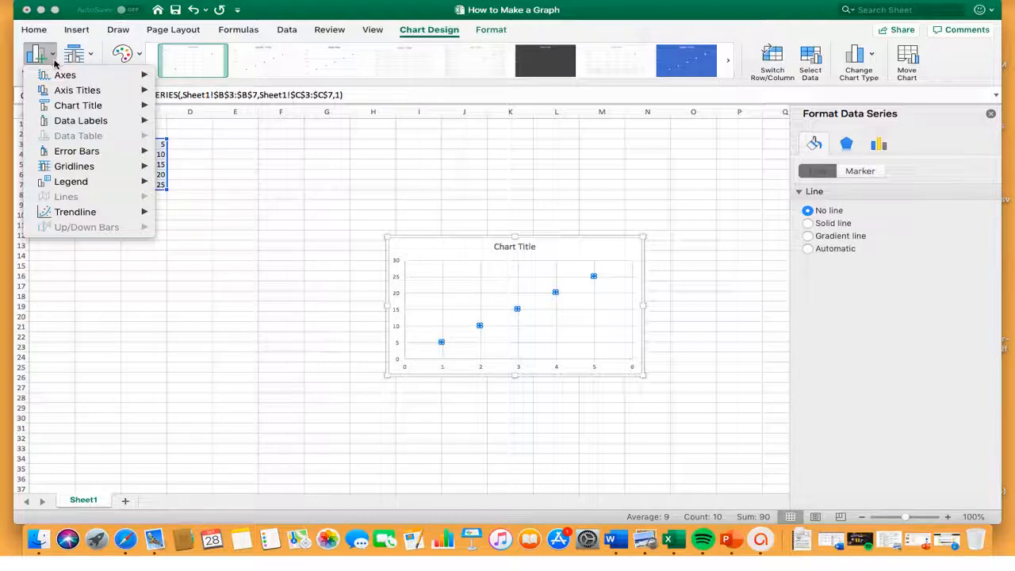
{"action": "mouse_move", "coordinate": [58, 74]}
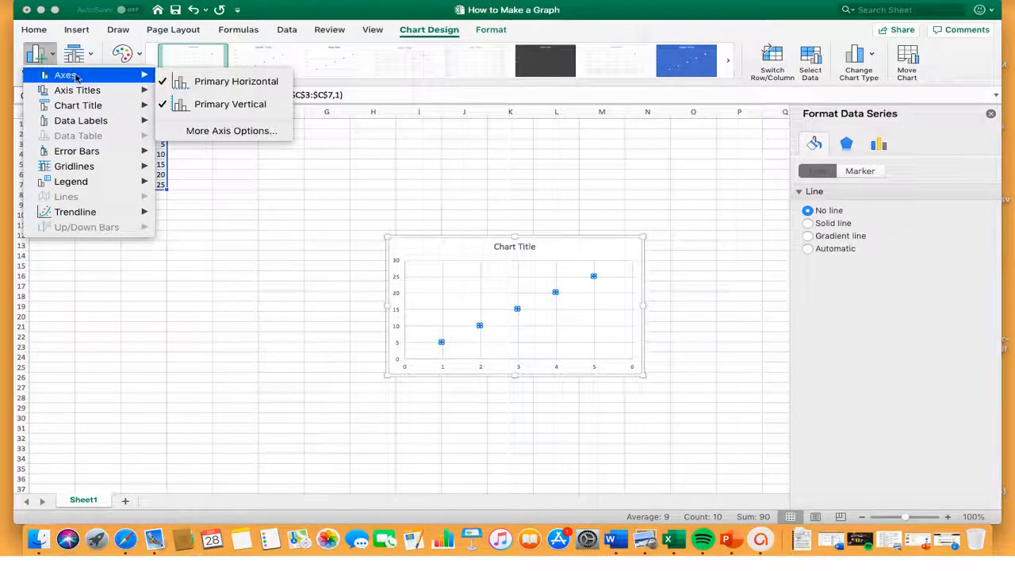
{"action": "mouse_move", "coordinate": [86, 91]}
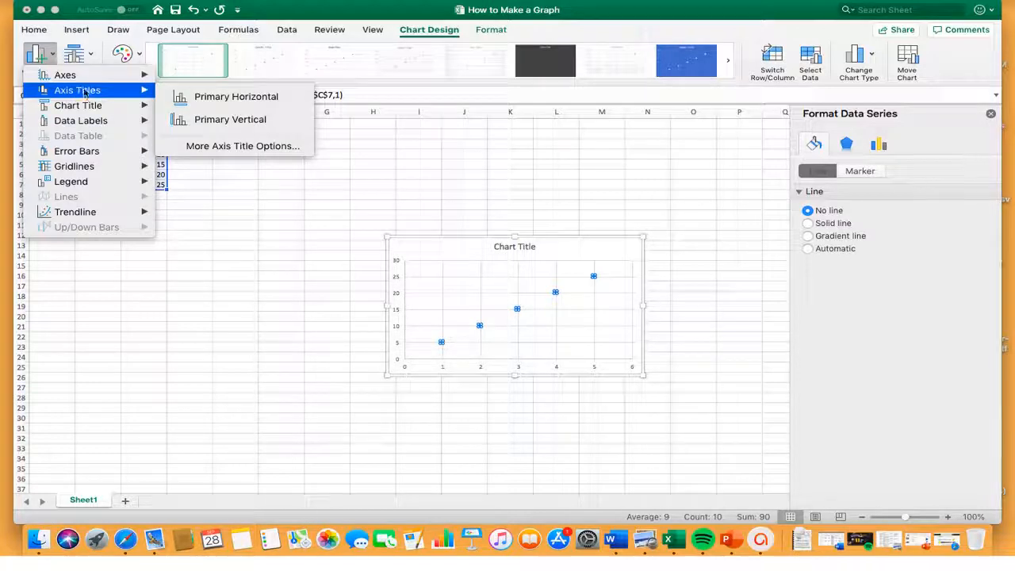
{"action": "left_click", "coordinate": [210, 103]}
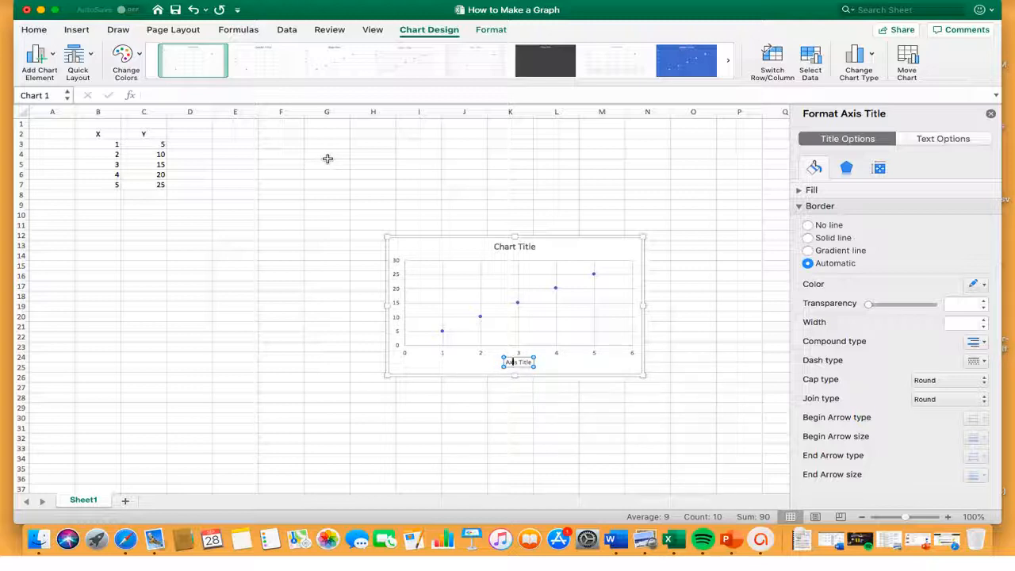
{"action": "key", "text": "Right"}
{"action": "key", "text": "Right"}
{"action": "key", "text": "BackSpace"}
{"action": "key", "text": "BackSpace"}
{"action": "key", "text": "BackSpace"}
{"action": "key", "text": "BackSpace"}
{"action": "key", "text": "BackSpace"}
{"action": "key", "text": "BackSpace"}
{"action": "key", "text": "BackSpace"}
{"action": "key", "text": "BackSpace"}
{"action": "key", "text": "BackSpace"}
{"action": "key", "text": "BackSpace"}
{"action": "type", "text": "Time"}
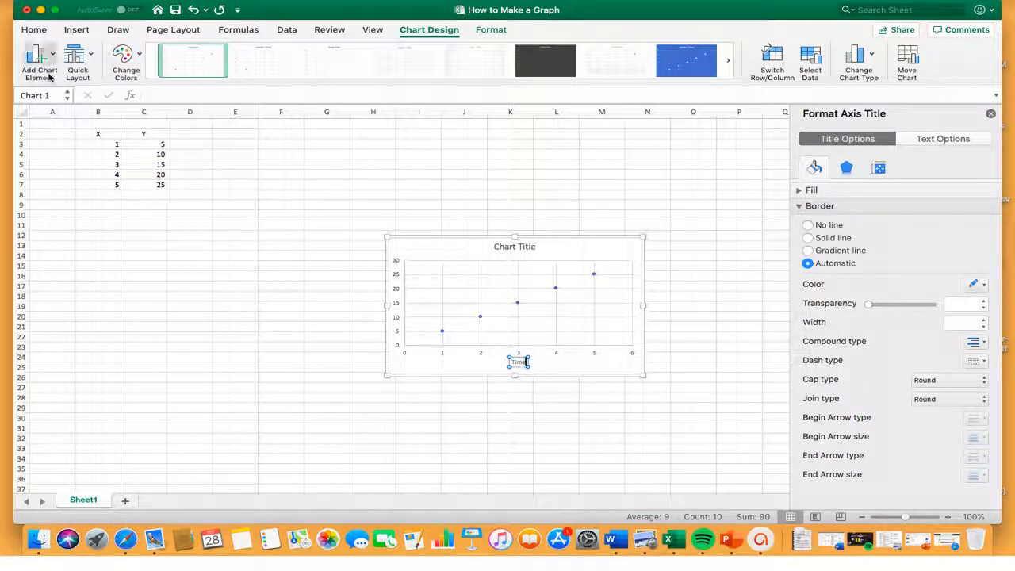
Add a primary vertical axis title to the chart and change its text to "Apples".
{"action": "left_click", "coordinate": [44, 71]}
{"action": "mouse_move", "coordinate": [127, 97]}
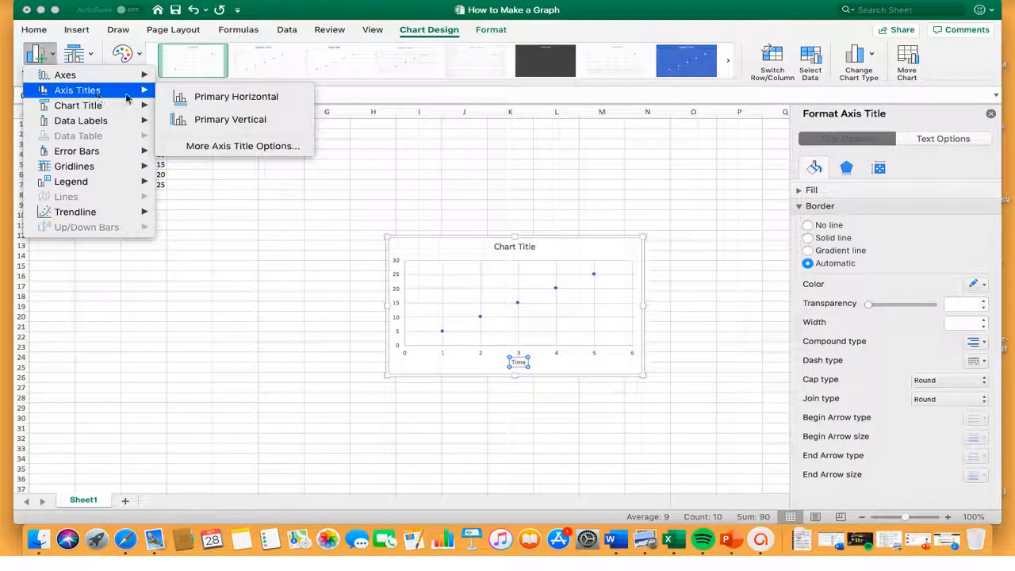
{"action": "left_click", "coordinate": [228, 121]}
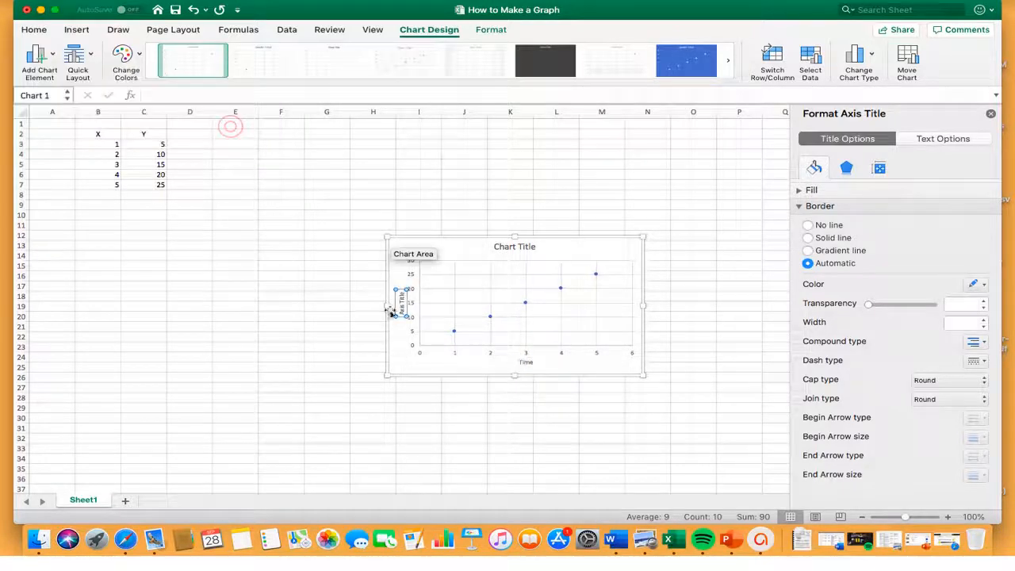
{"action": "left_click_drag", "start_coordinate": [401, 314], "coordinate": [400, 284]}
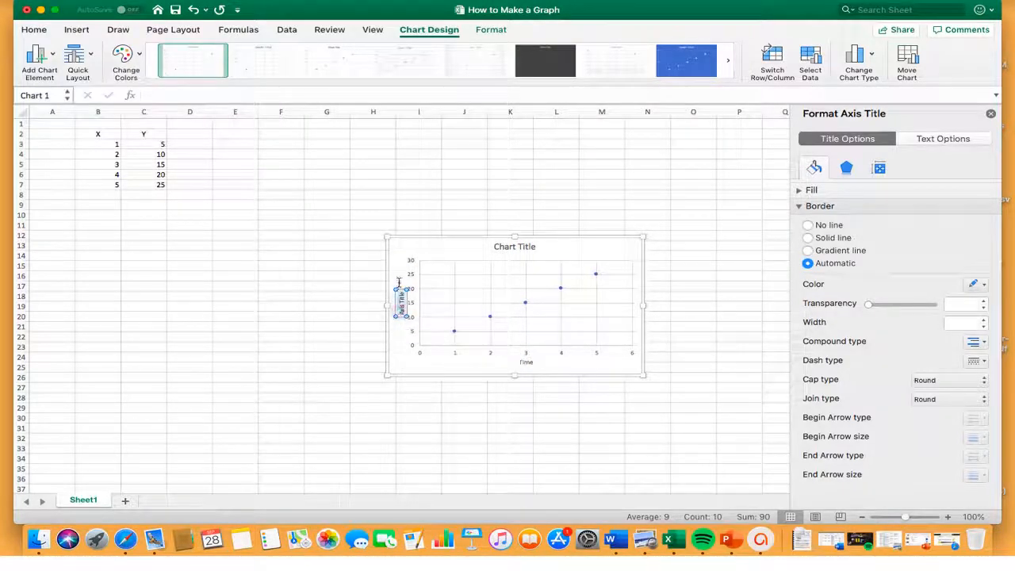
{"action": "type", "text": "Diples"}
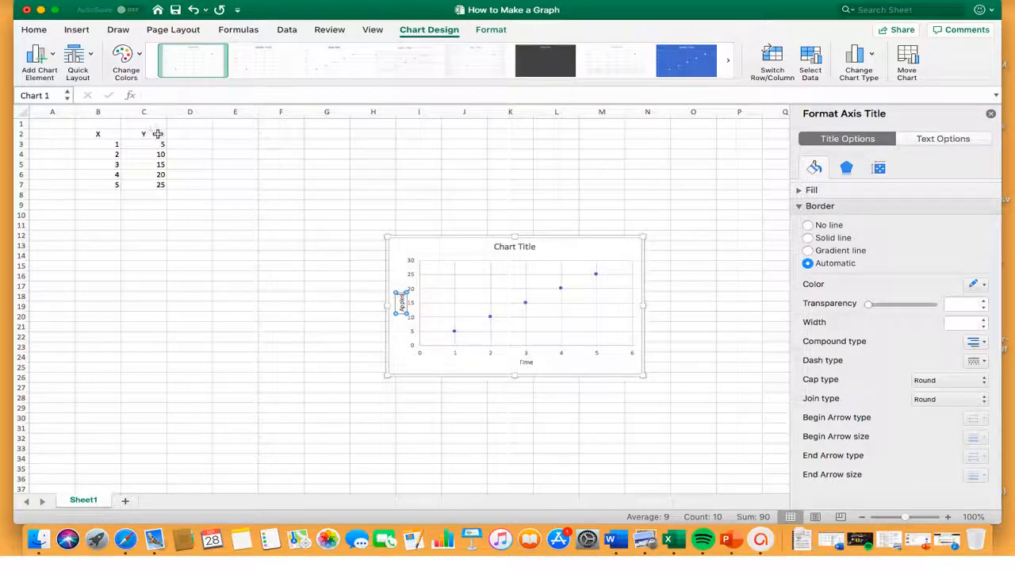
Add a linear trendline to the scatter chart's data points.
{"action": "left_click", "coordinate": [41, 64]}
{"action": "mouse_move", "coordinate": [79, 105]}
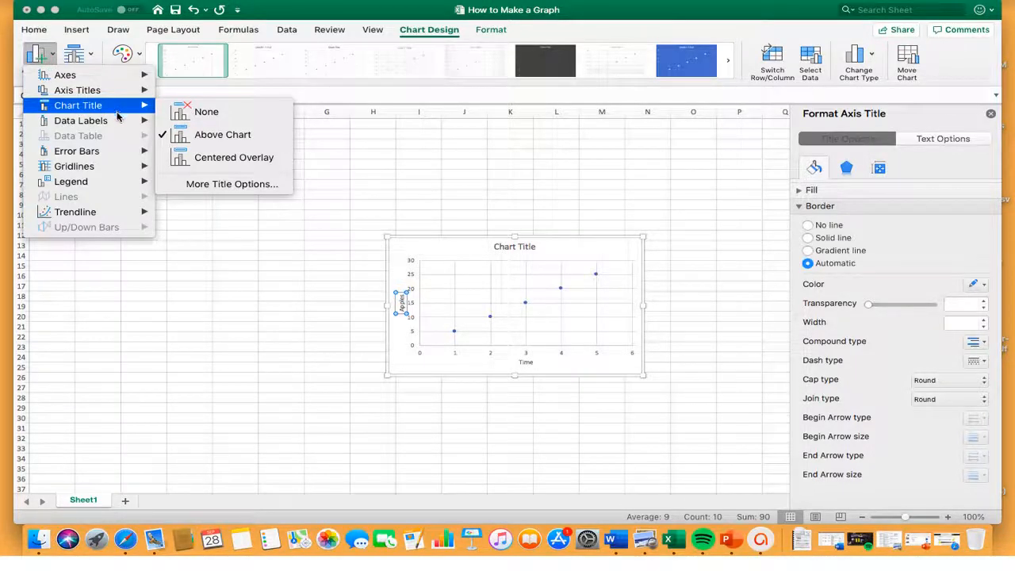
{"action": "mouse_move", "coordinate": [116, 125]}
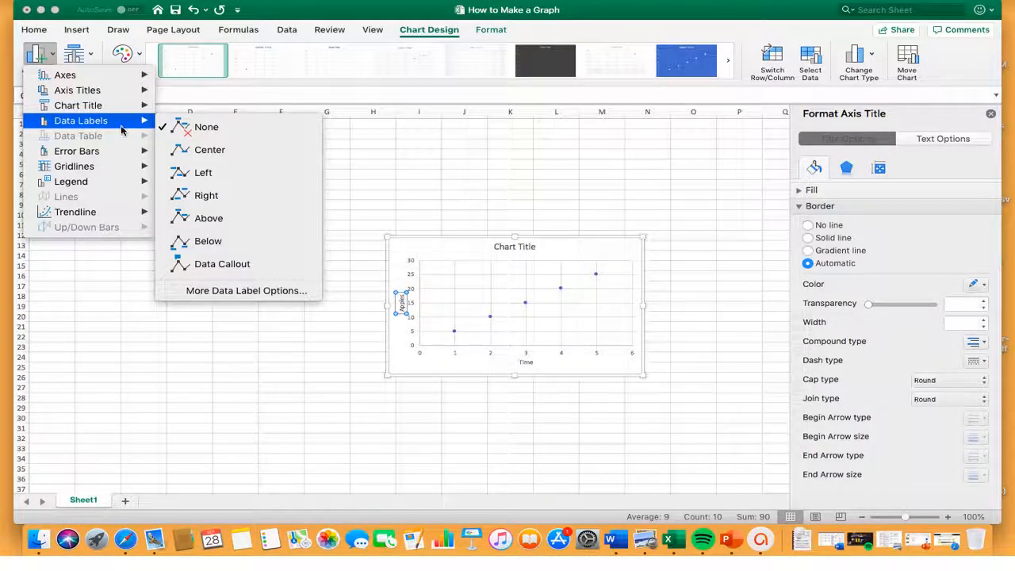
{"action": "mouse_move", "coordinate": [116, 155]}
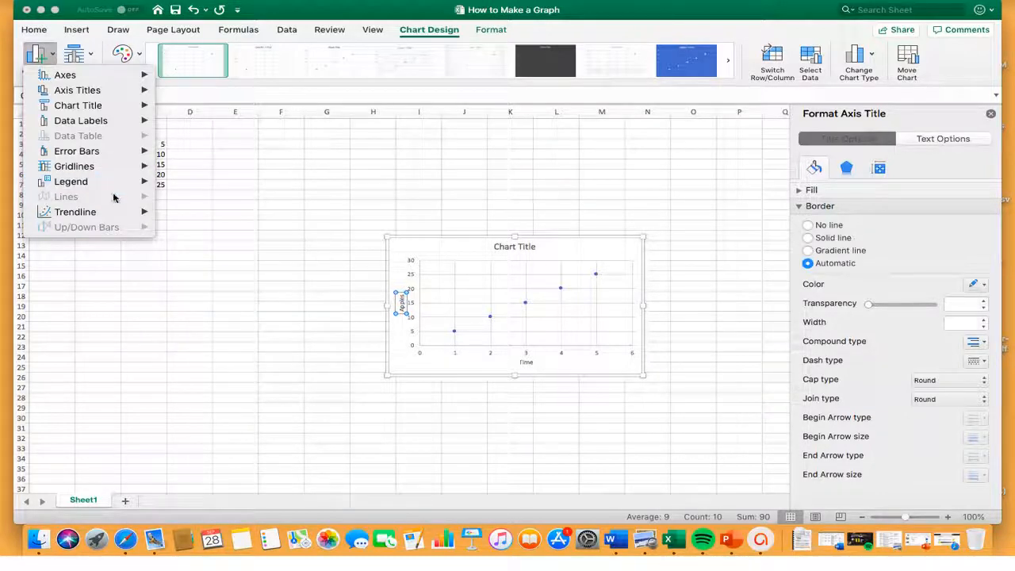
{"action": "mouse_move", "coordinate": [113, 216]}
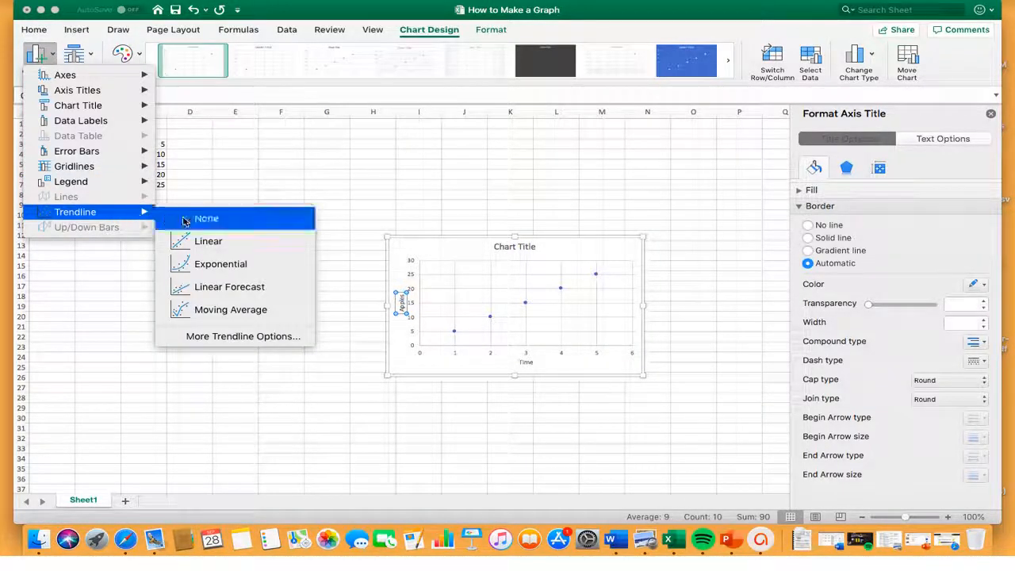
{"action": "left_click", "coordinate": [216, 247]}
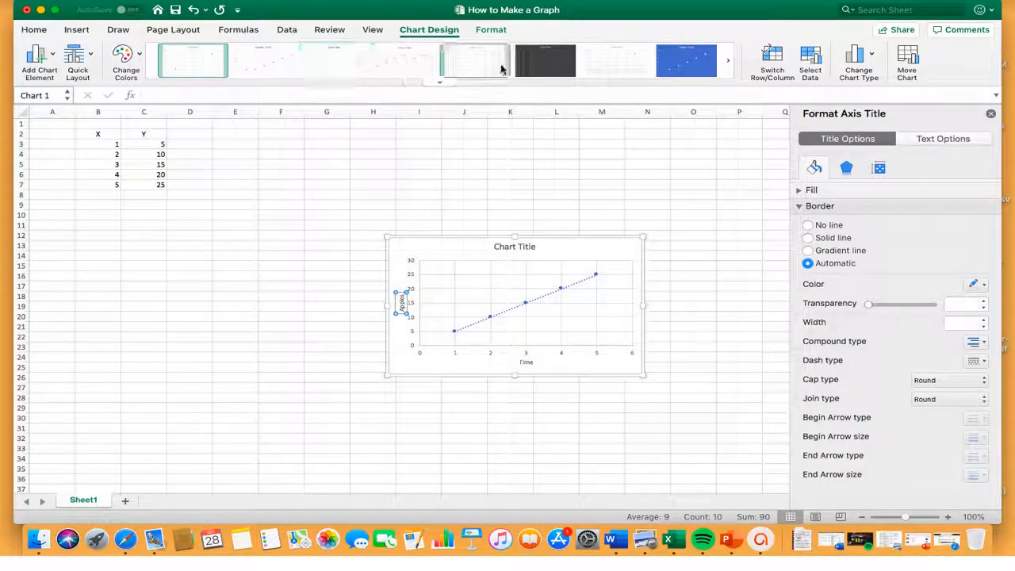
Try the dark grey chart style, and apply the blue-background style to the scatter chart.
{"action": "left_click", "coordinate": [546, 64]}
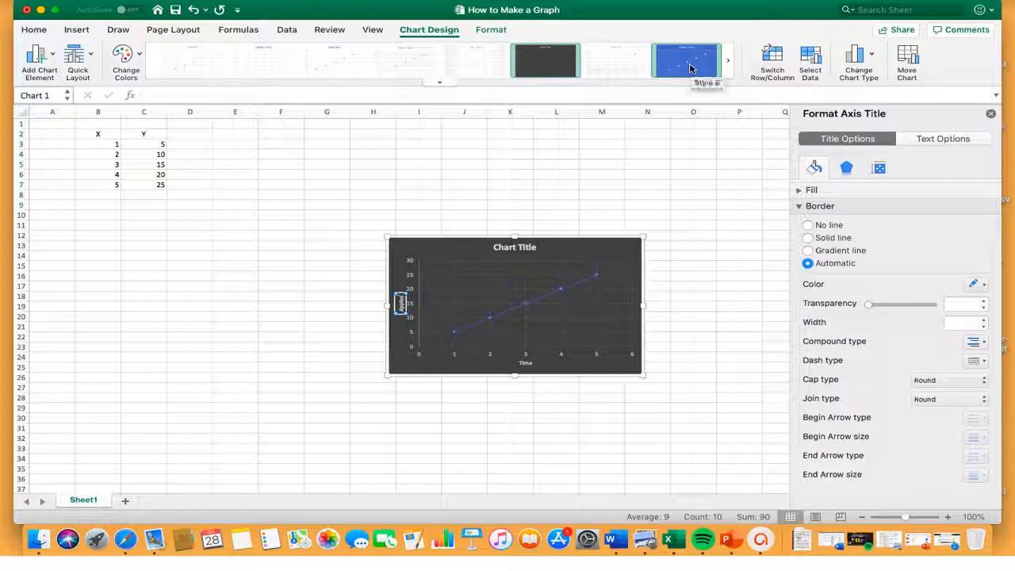
{"action": "left_click", "coordinate": [688, 68]}
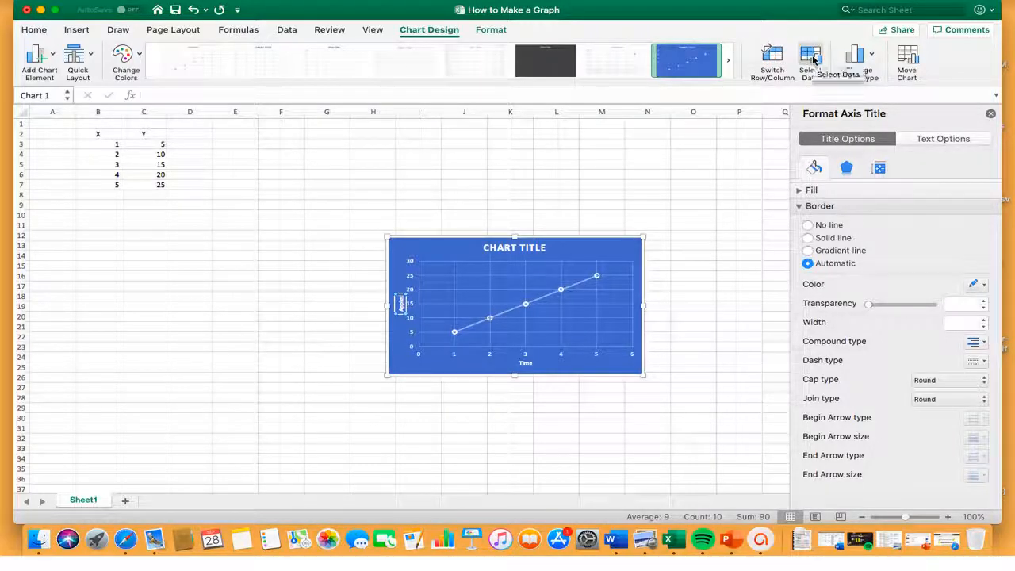
Review the chart's data range and its X and Y value references in the data source settings.
{"action": "left_click", "coordinate": [812, 59]}
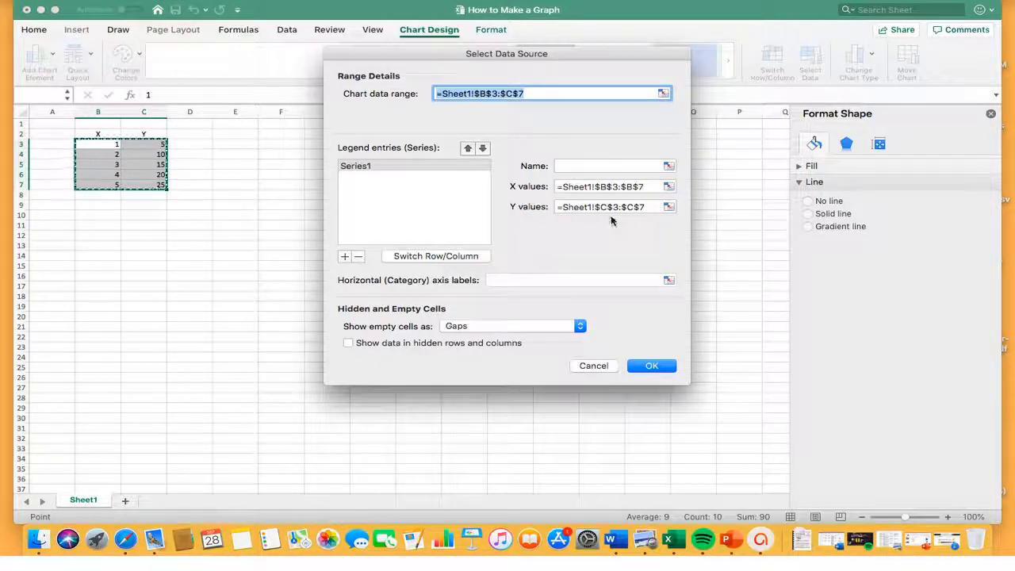
{"action": "left_click", "coordinate": [651, 366]}
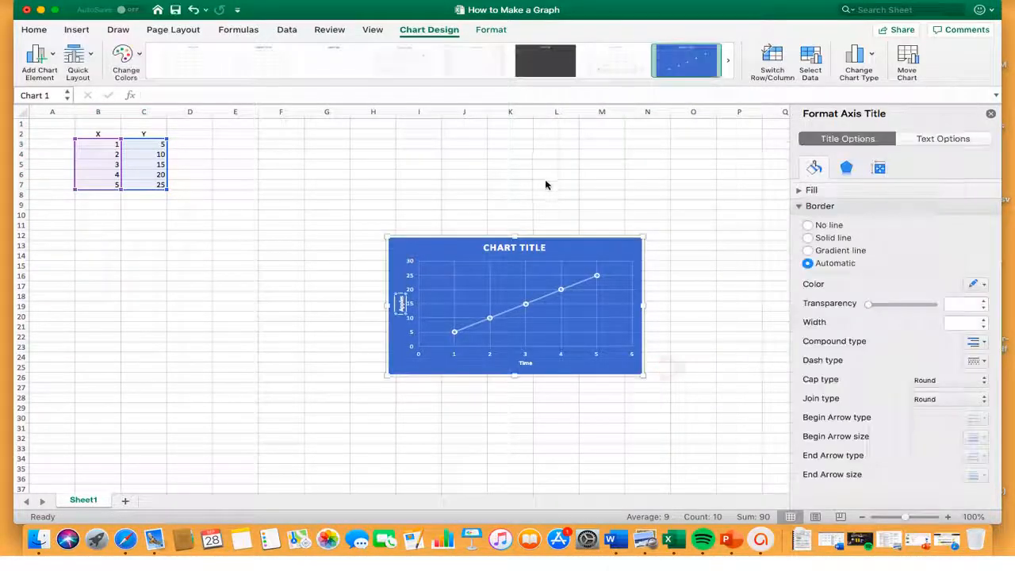